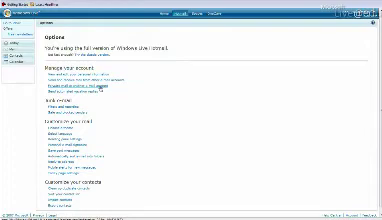
Open 'Forward mail to another e-mail account' under Manage your account on the Options page.
click(103, 90)
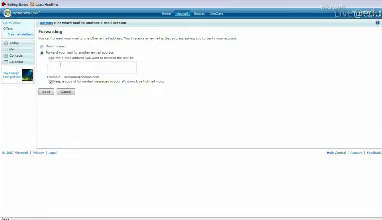
Paste the destination e-mail address into the forwarding address field.
key(ctrl+v)
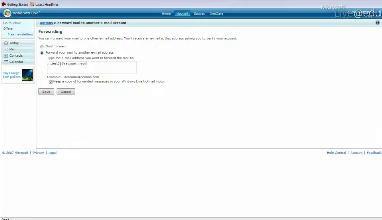